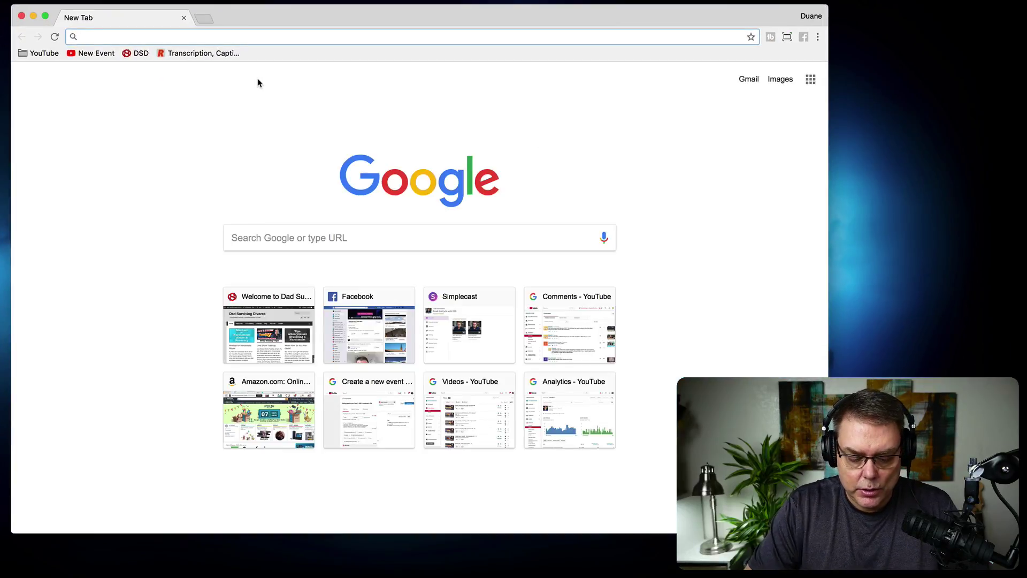
Load discord.com from Chrome's address bar.
type("discord.com")
key("Return")
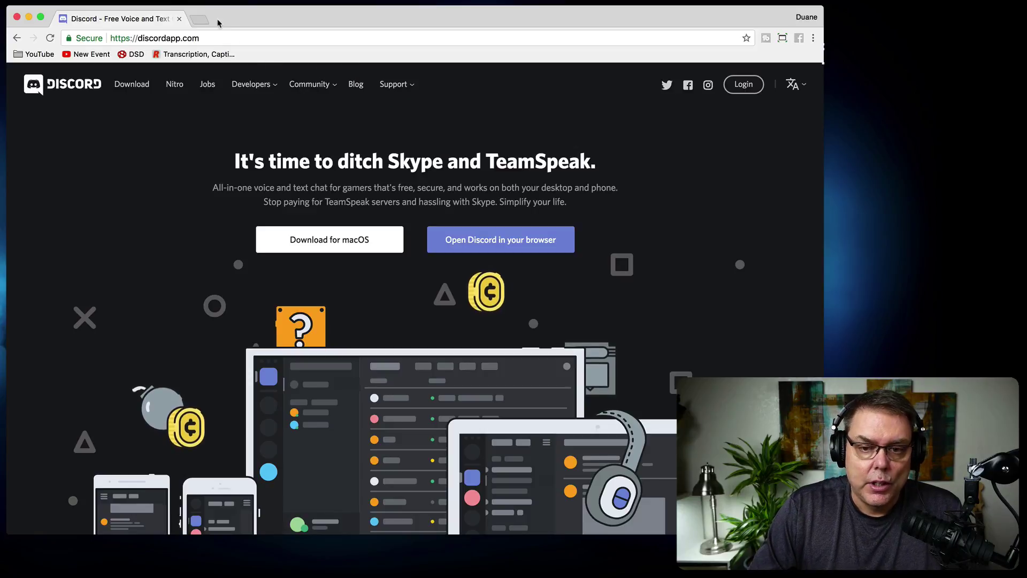
In a new tab, open the Dad Surviving Divorce channel from YouTube bookmarks and pause its trailer.
left_click(200, 20)
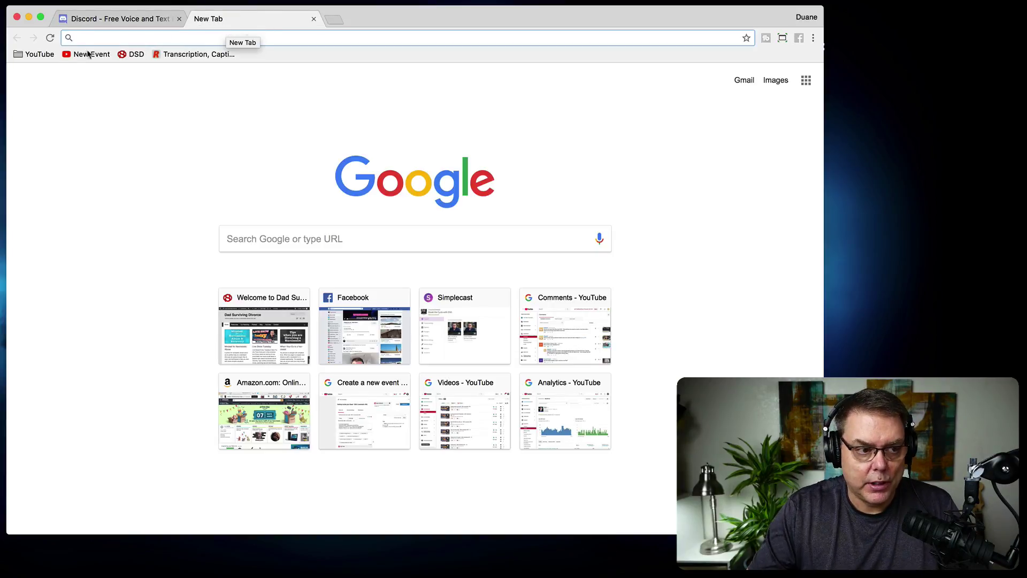
left_click(33, 54)
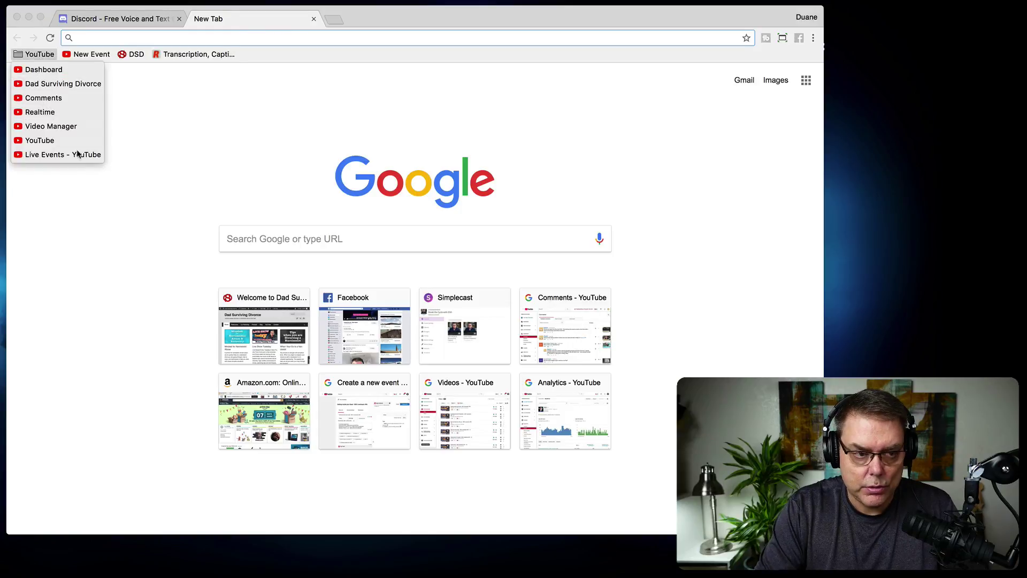
left_click(75, 84)
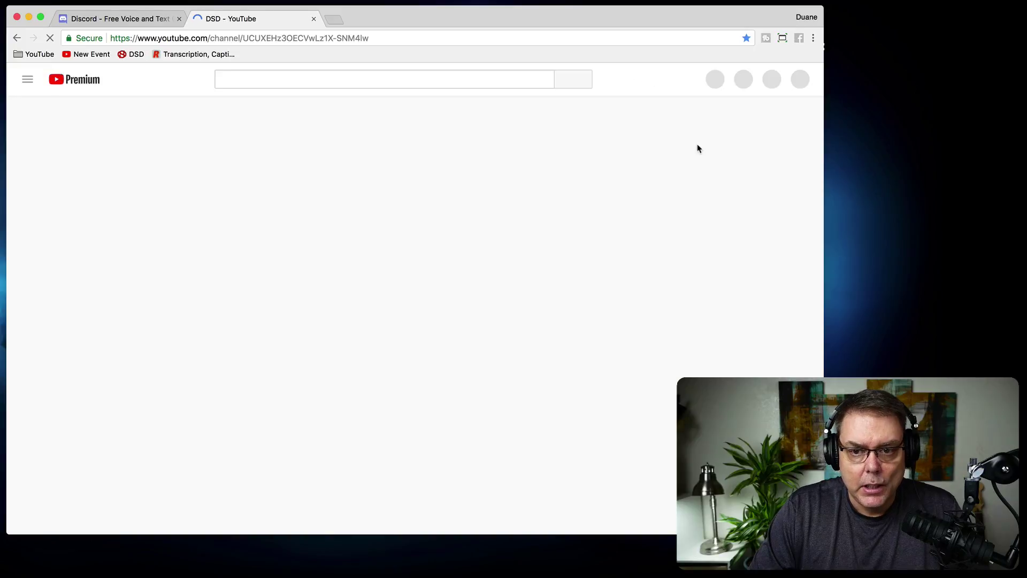
left_click(30, 79)
left_click(179, 461)
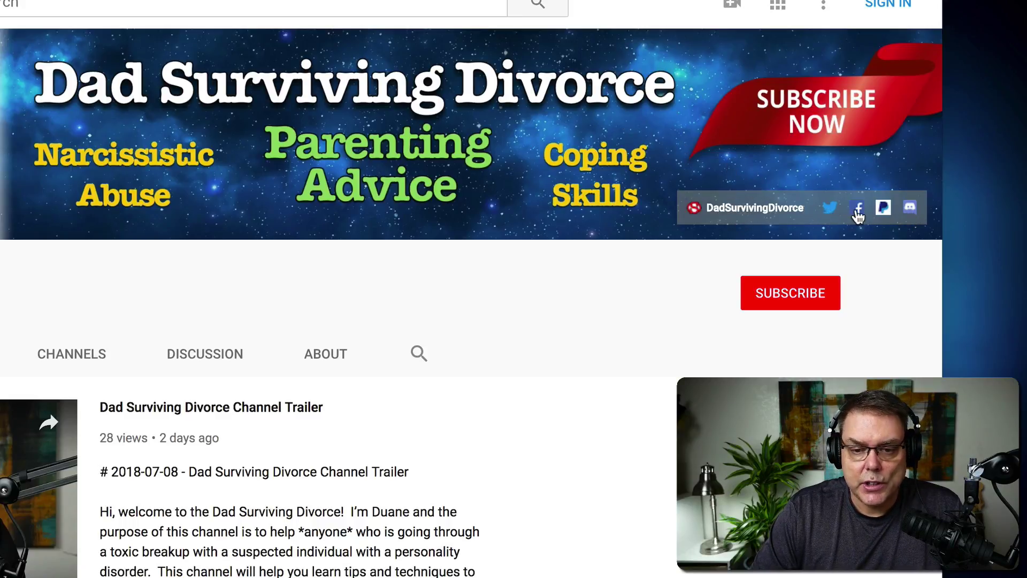
Open the DSD server invite from the channel banner and submit the username dsdTEST.
left_click(911, 209)
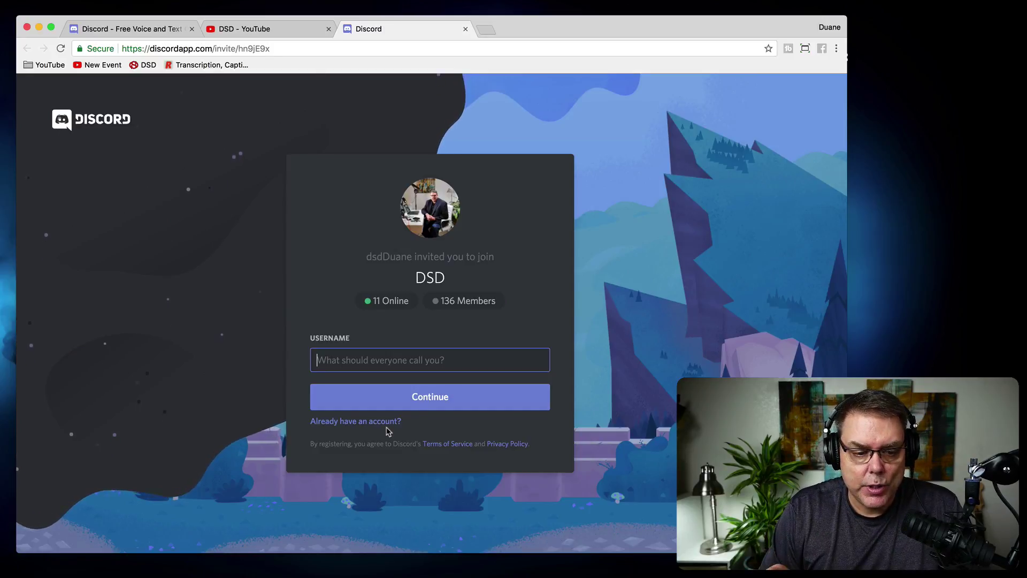
mouse_move(476, 342)
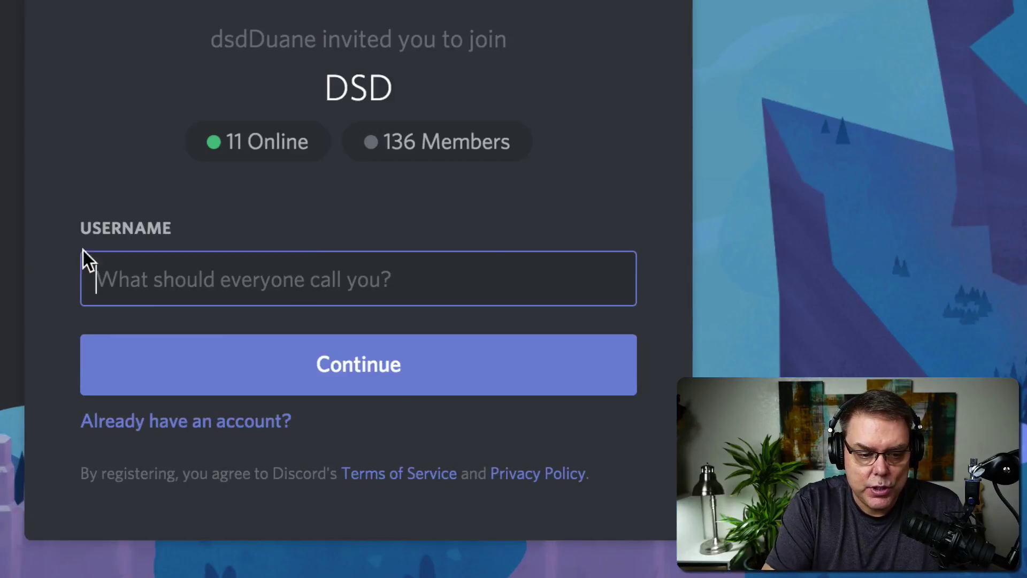
mouse_move(464, 365)
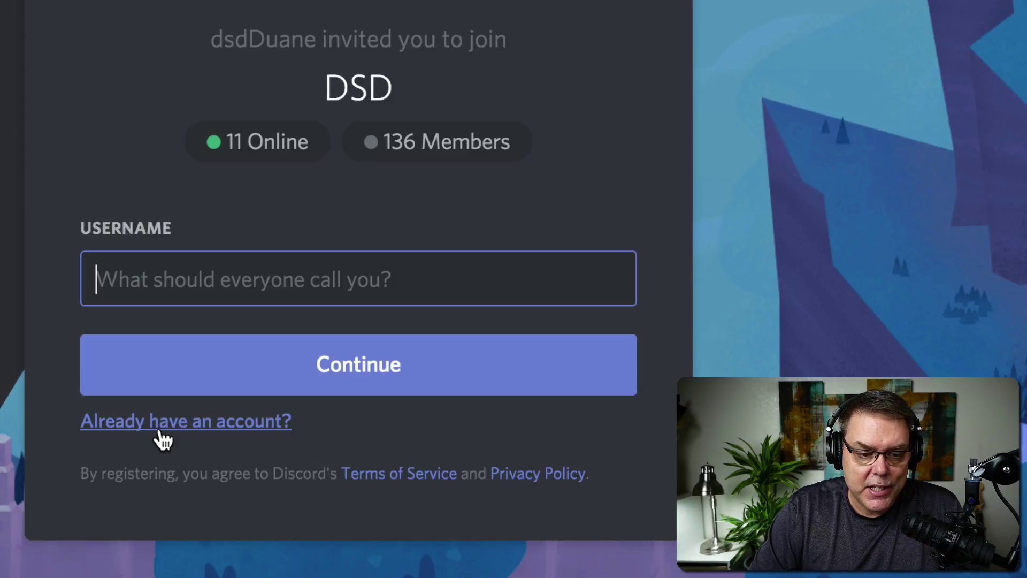
mouse_move(125, 279)
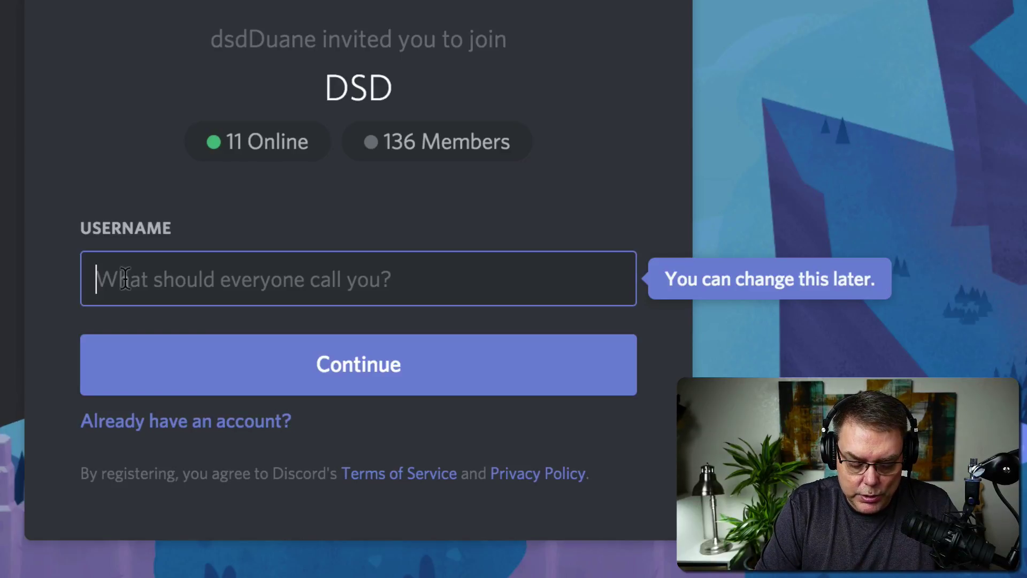
type("dsdTEST")
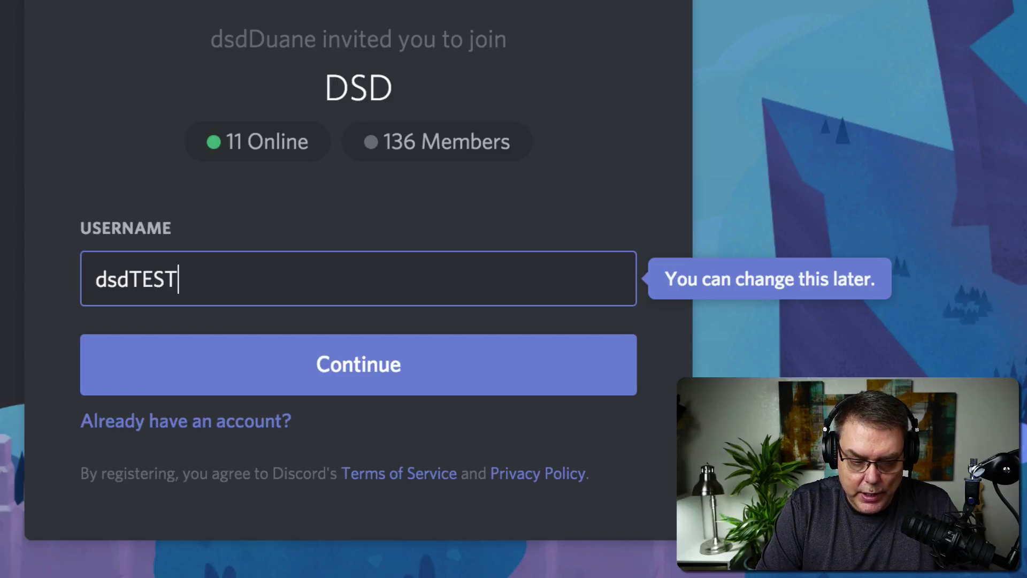
left_click(364, 384)
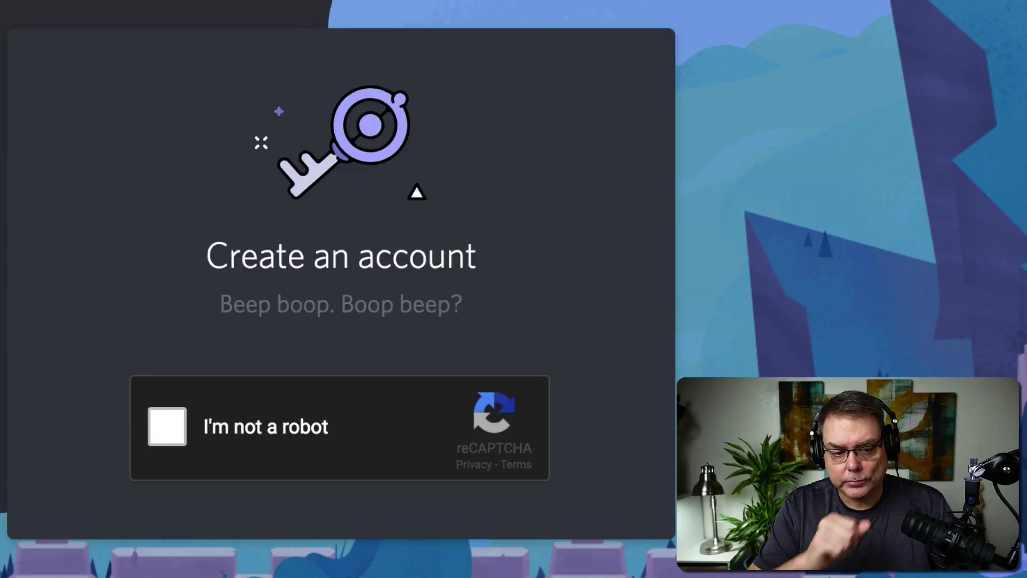
Start the robot check and select the four street-sign tiles in the first grid.
left_click(160, 432)
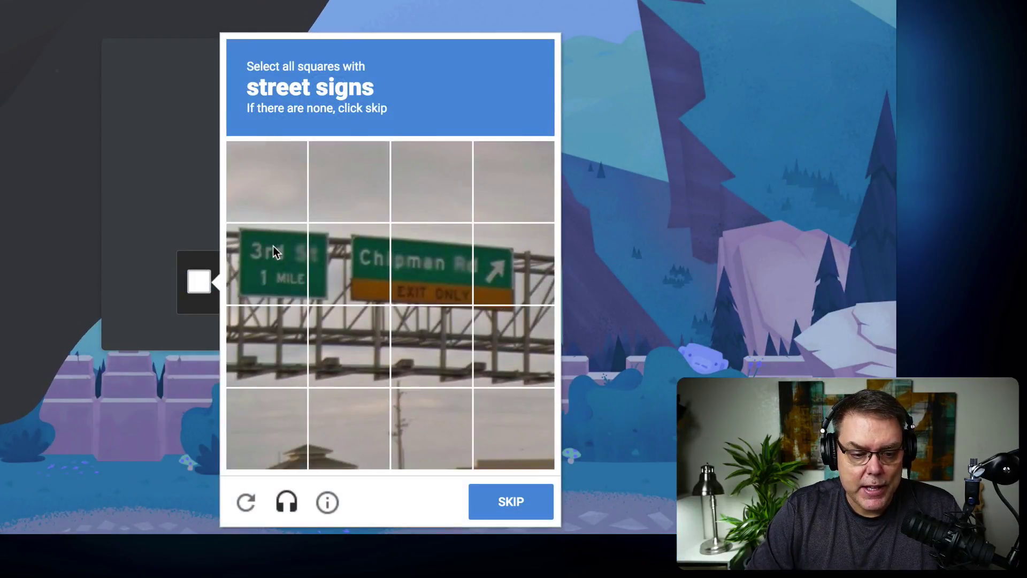
left_click(284, 252)
left_click(443, 279)
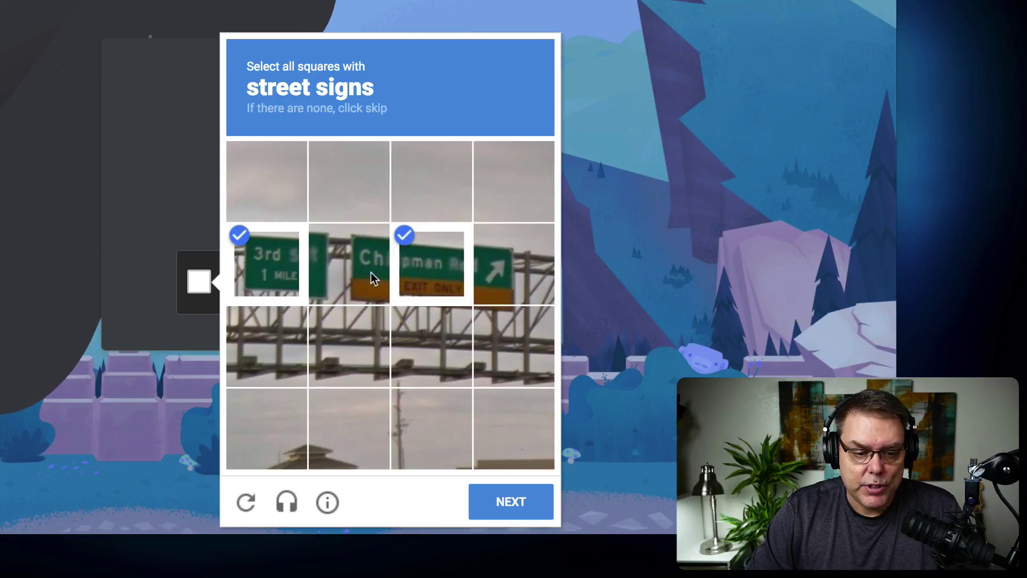
left_click(371, 279)
left_click(490, 278)
left_click(542, 506)
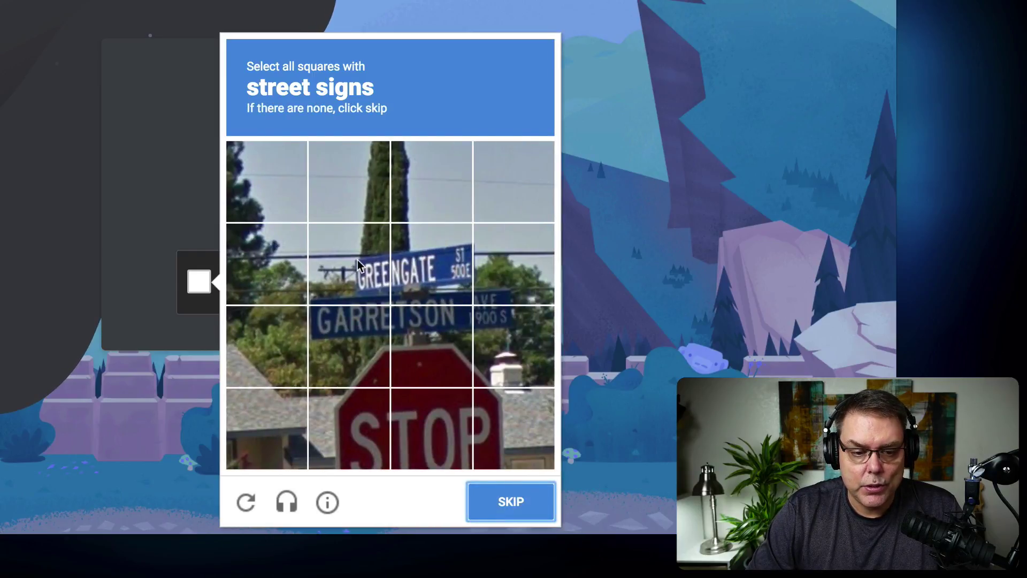
Select the street-name sign tiles in the second grid, leaving out the STOP sign, and submit.
left_click(358, 259)
left_click(417, 262)
left_click(432, 325)
left_click(348, 328)
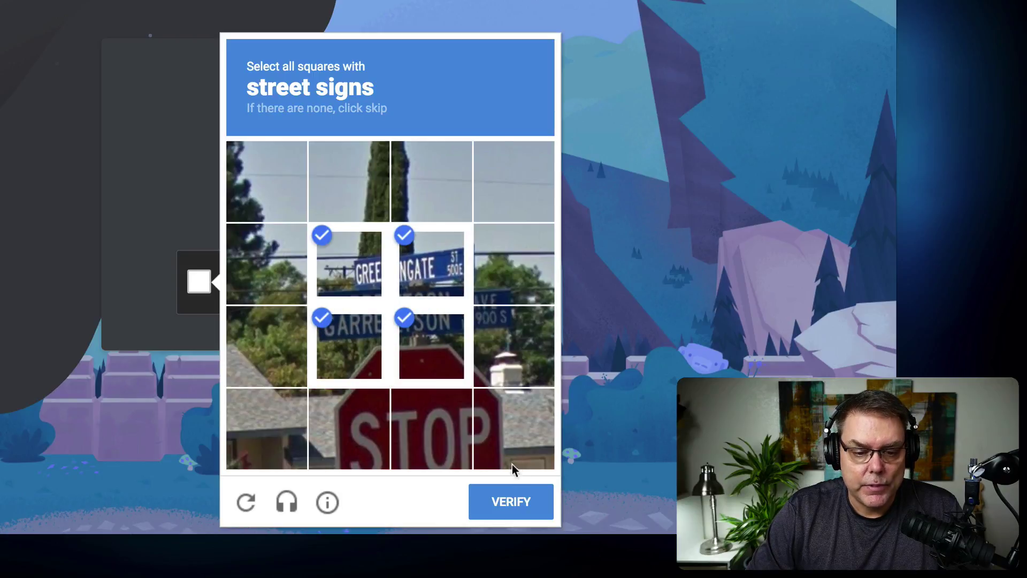
left_click(408, 422)
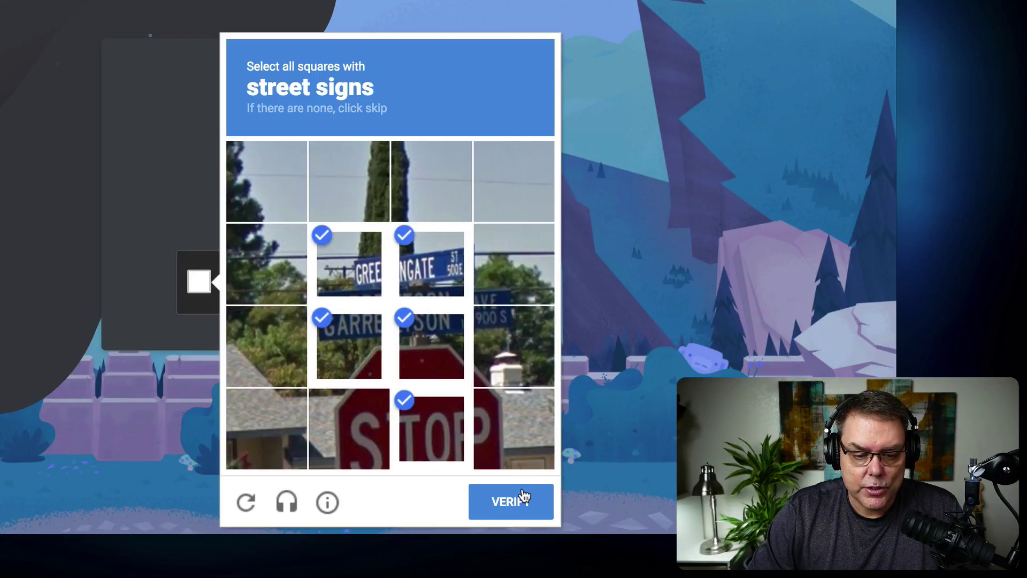
left_click(431, 423)
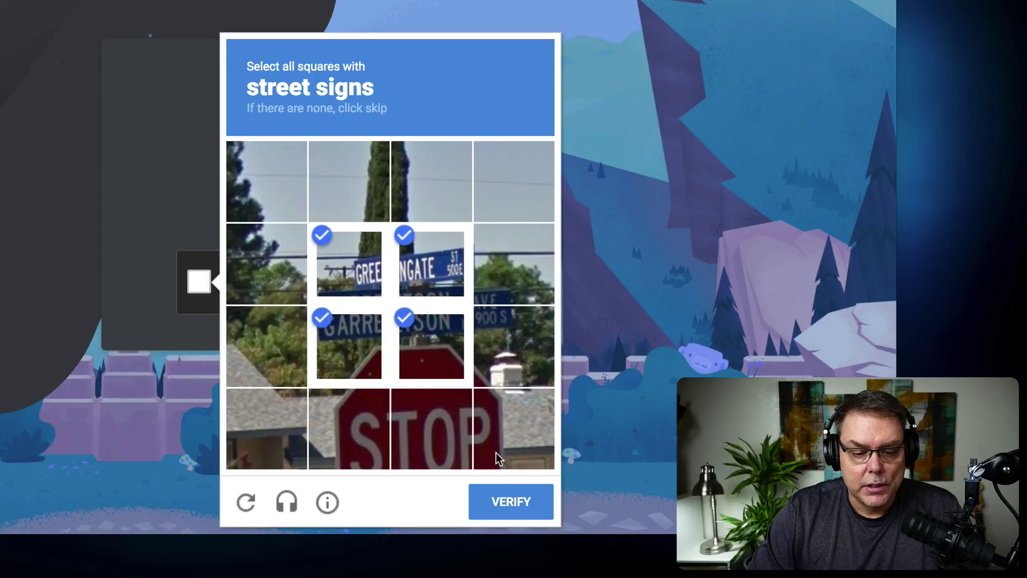
left_click(505, 500)
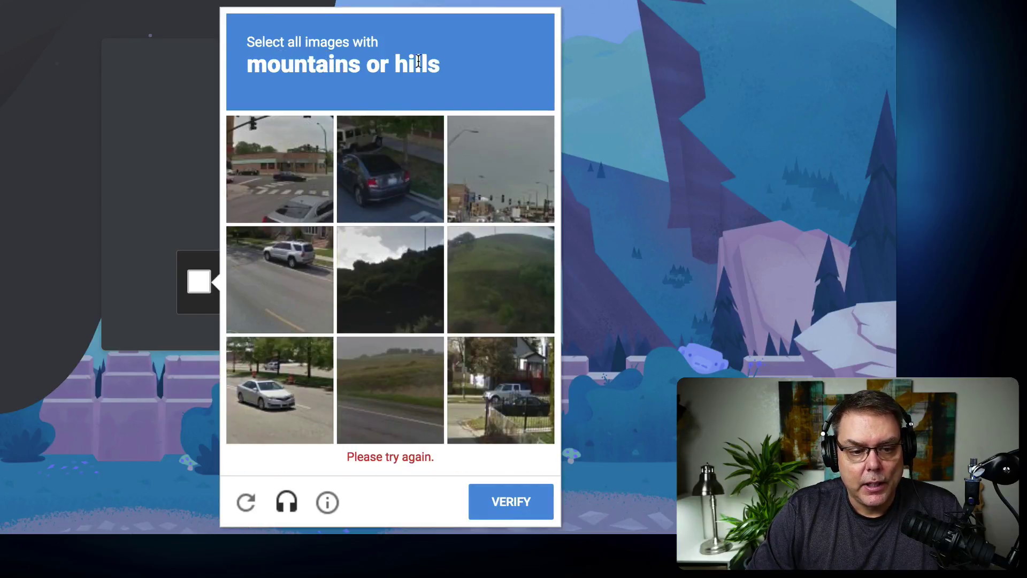
Select the three hill images and verify to pass the check.
left_click(510, 283)
left_click(395, 277)
left_click(405, 422)
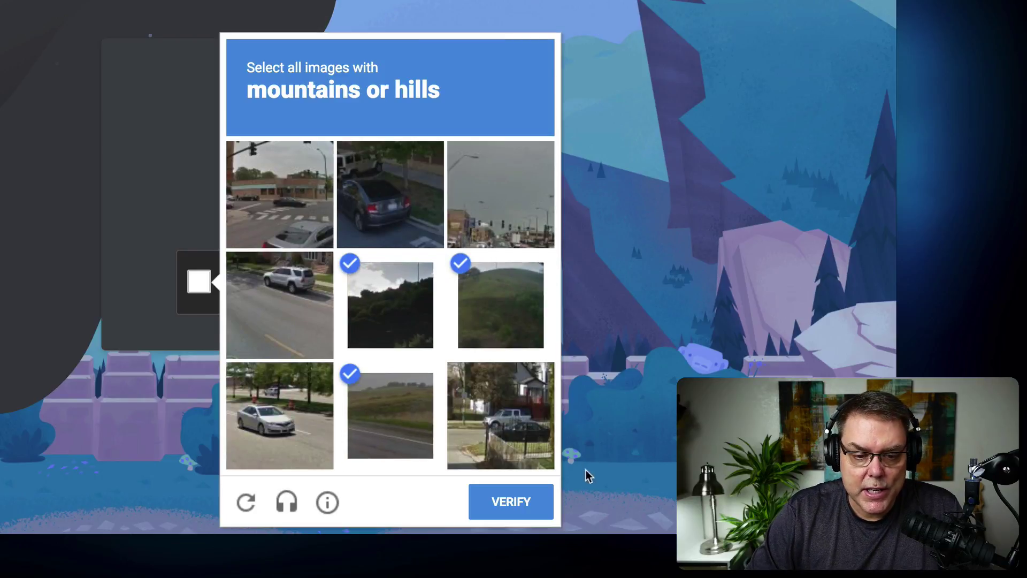
left_click(532, 501)
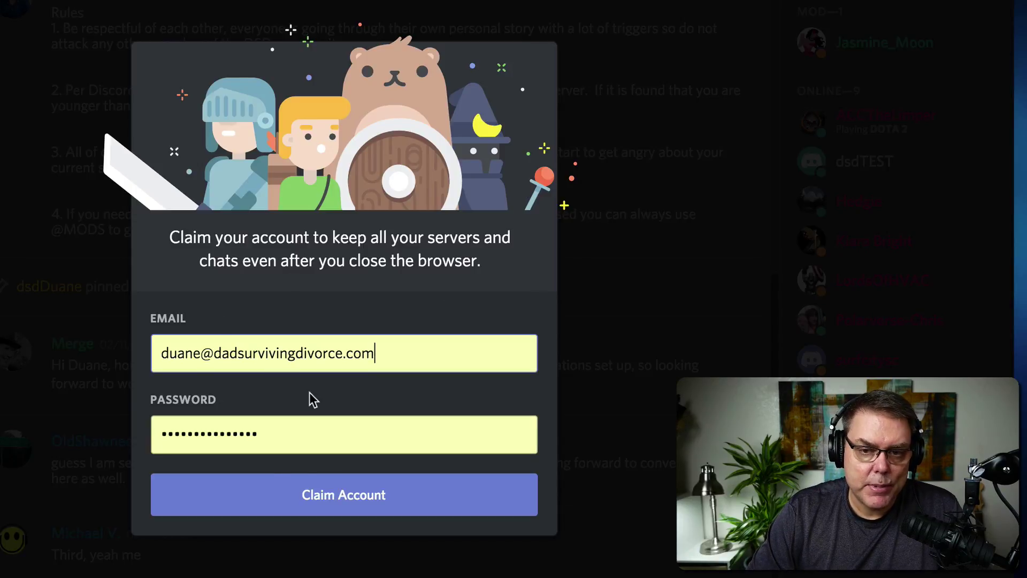
Empty the claim dialog's email and password fields and close it unclaimed.
triple_click(390, 360)
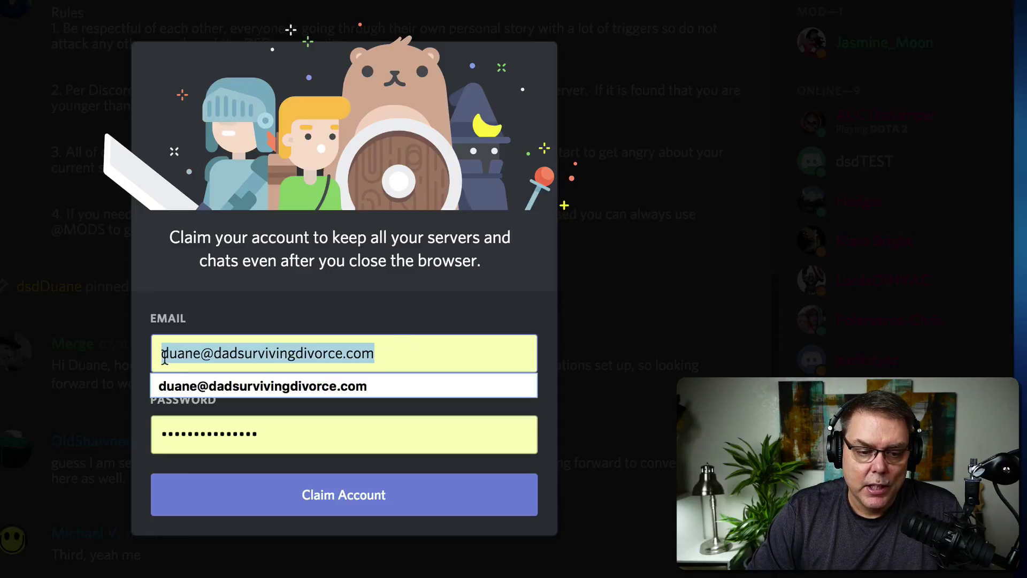
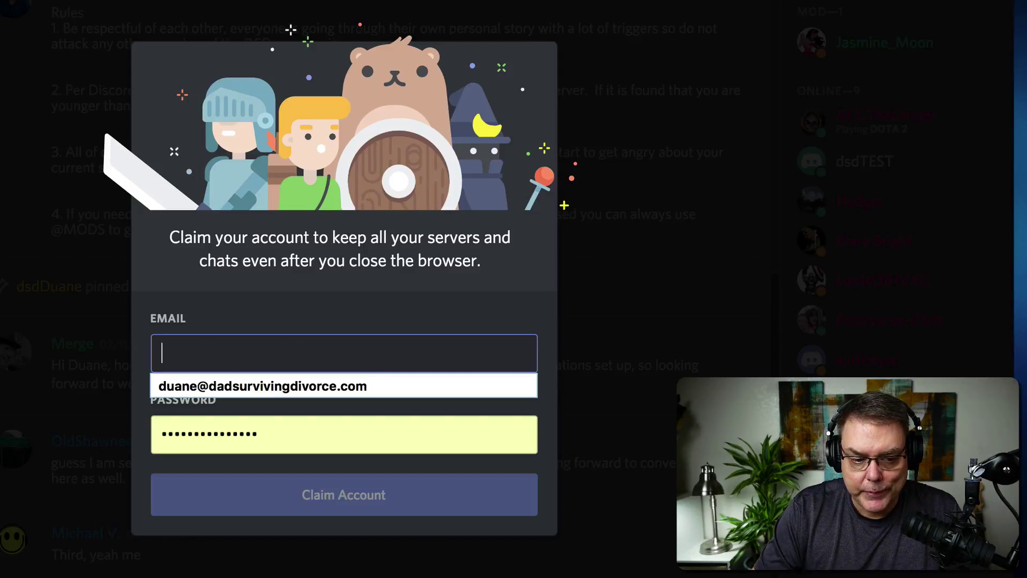
key("Tab")
key("BackSpace")
key("Tab")
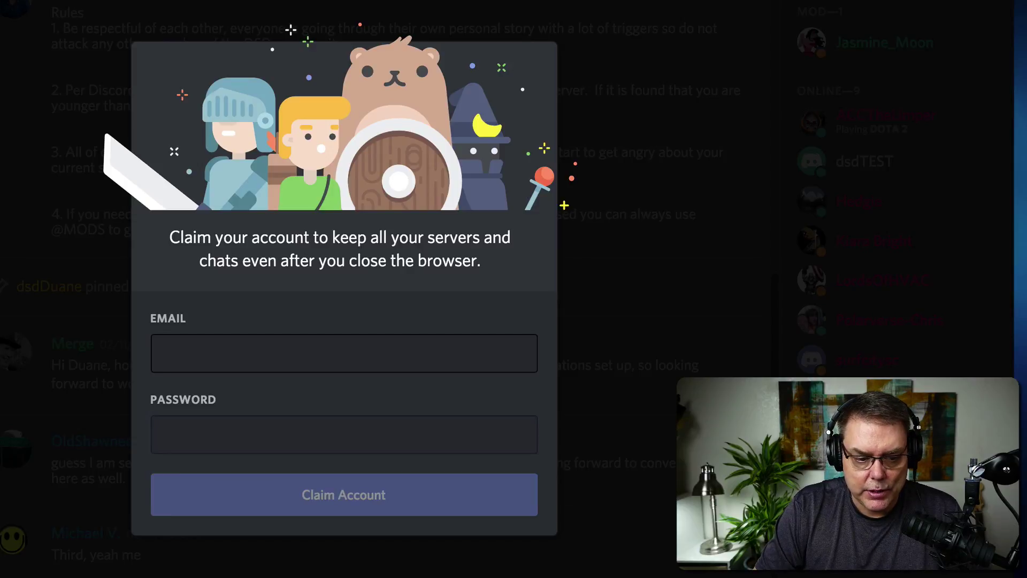
left_click(697, 141)
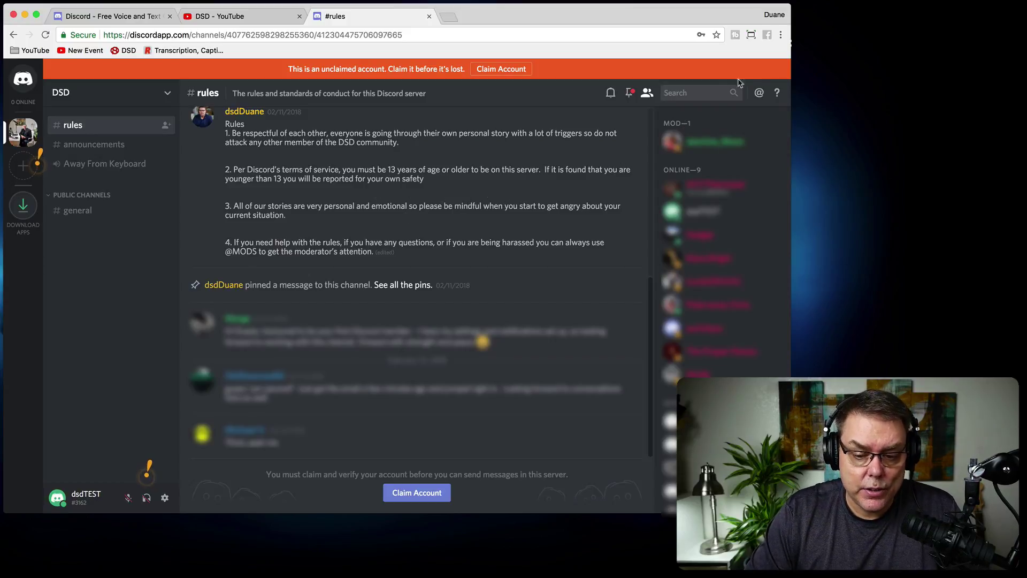
Hide the member list from the #rules channel header.
left_click(647, 93)
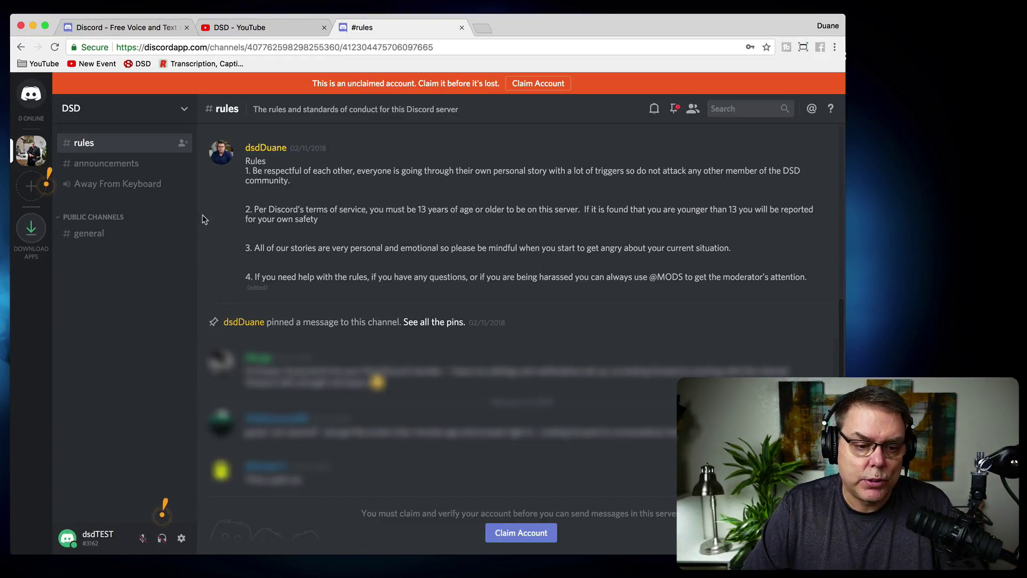
left_click(92, 235)
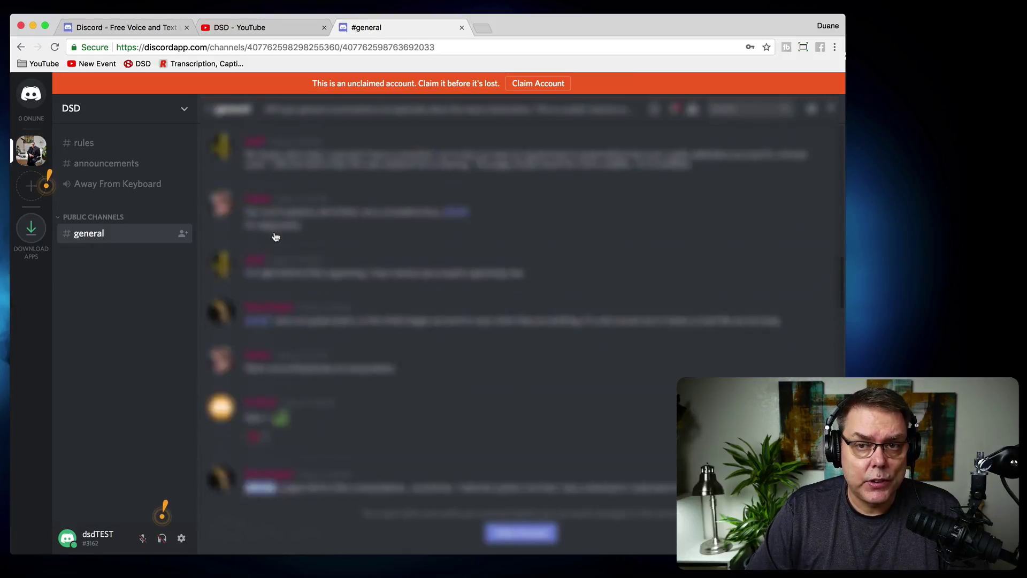
scroll(275, 232, "down", 7)
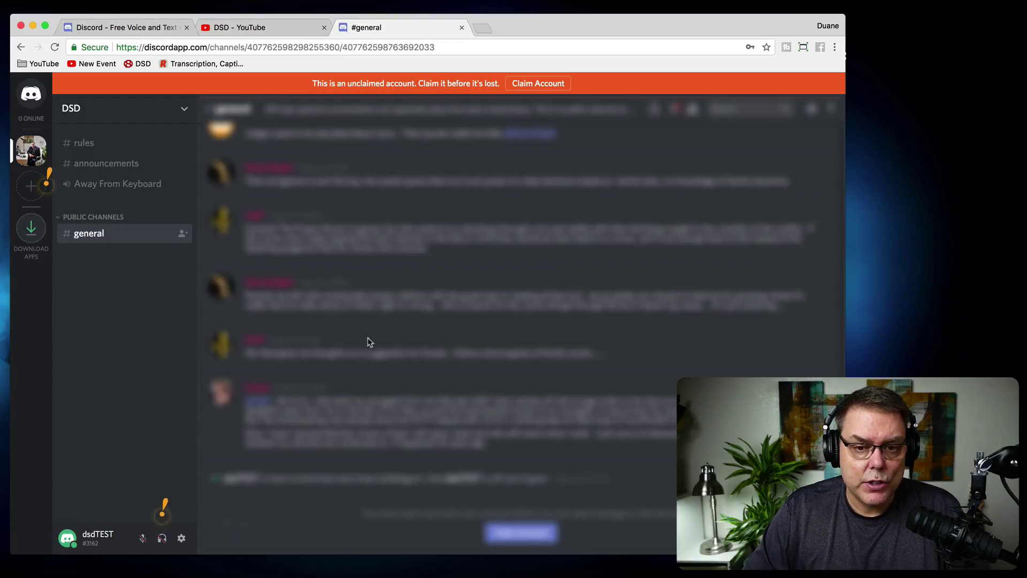
left_click(91, 143)
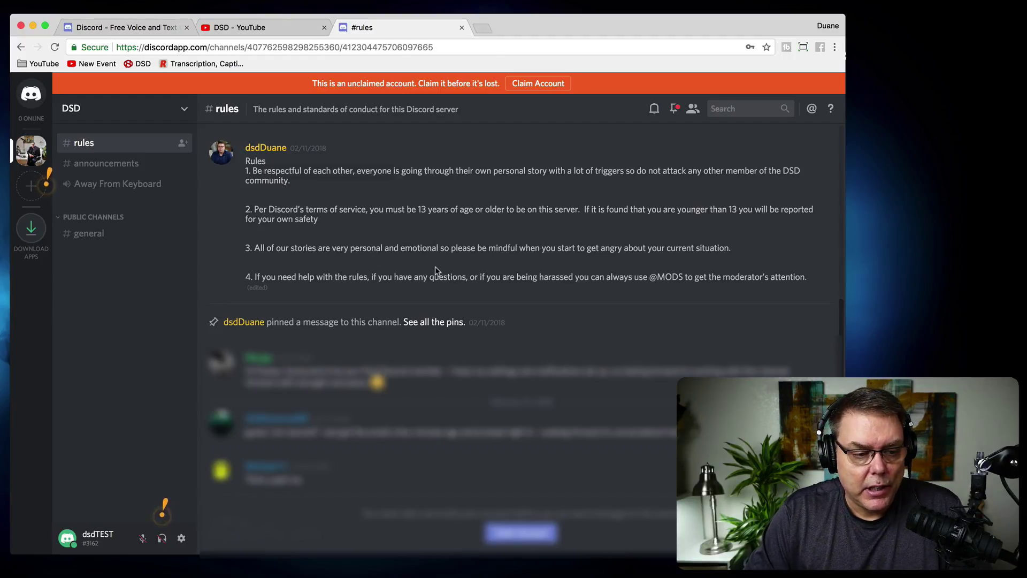
Send the admin a message asking to join the DSD discord after finding it on YouTube.
left_click(273, 153)
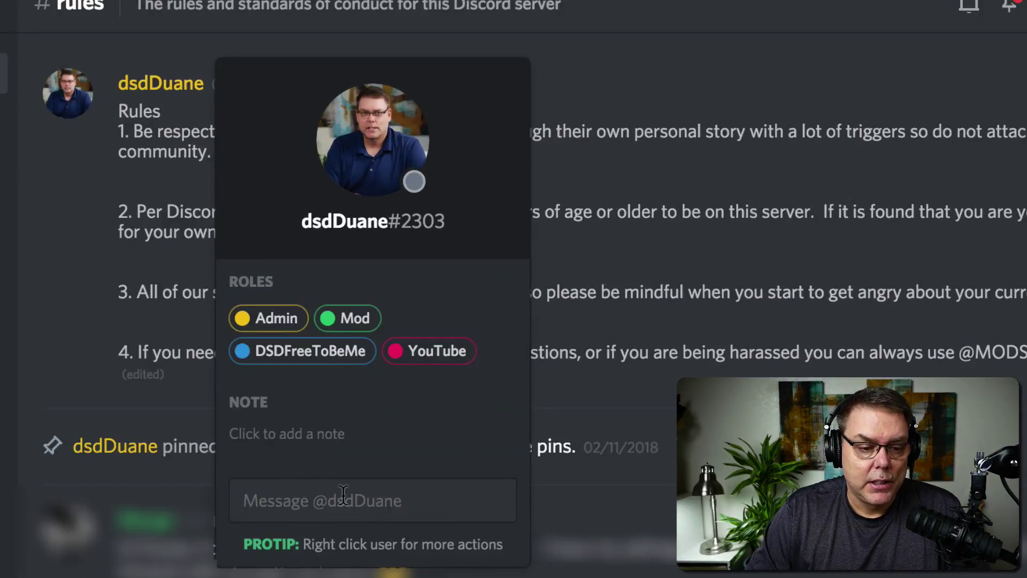
type("Please add me . -")
key("BackSpace")
key("BackSpace")
key("BackSpace")
type("- I found you")
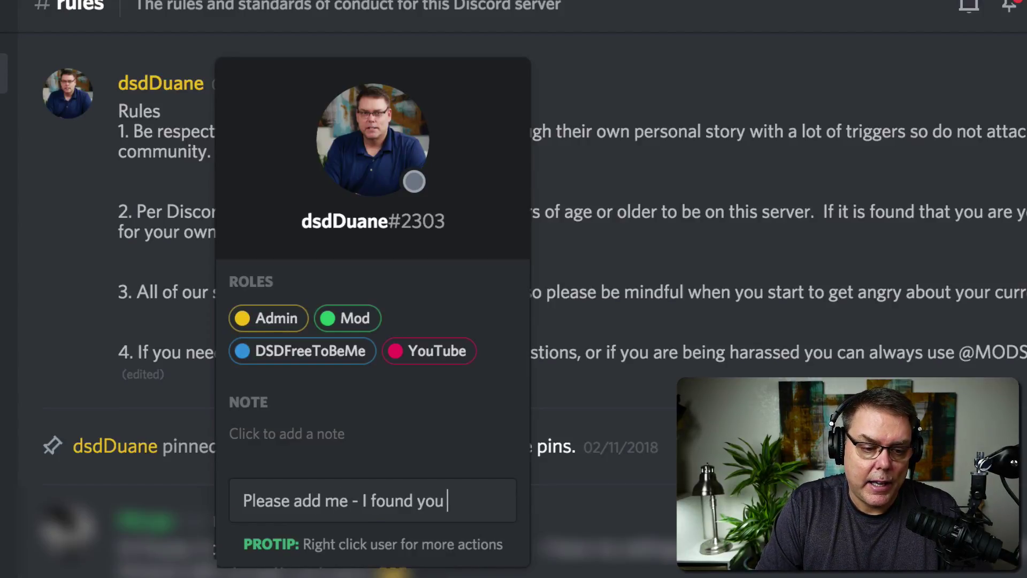
type(" on YouTub")
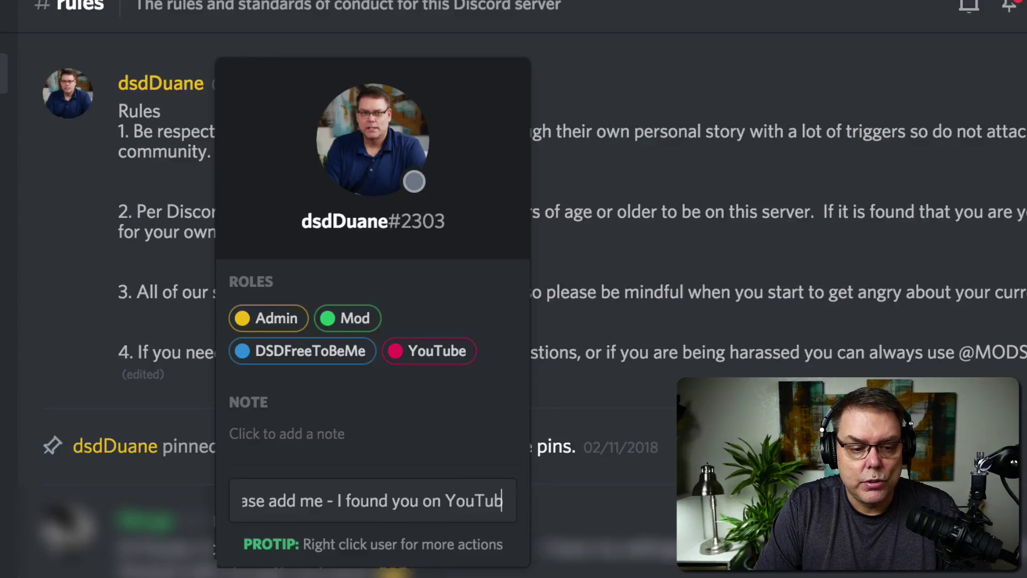
type("e and I want t")
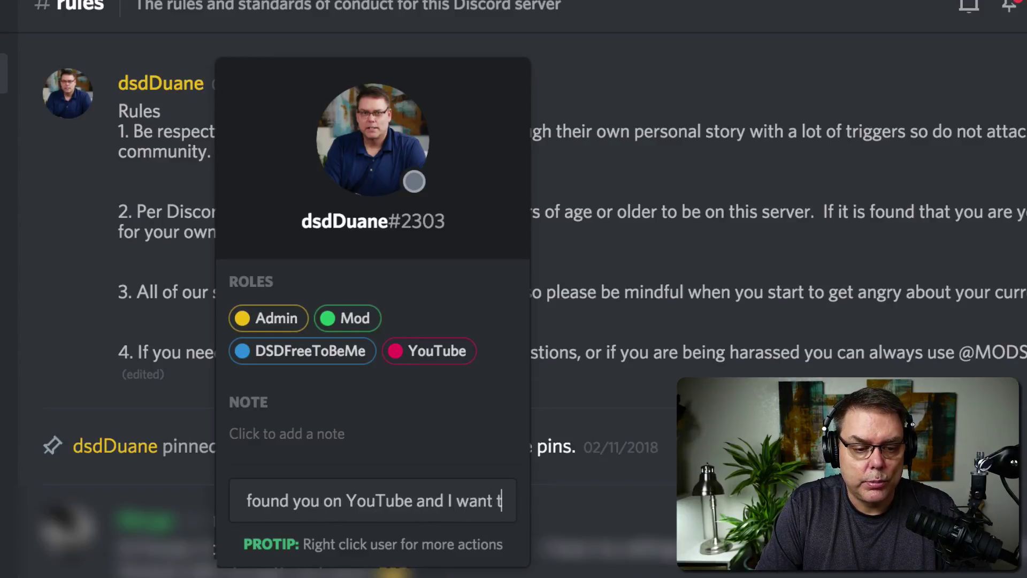
type("o be apart of the")
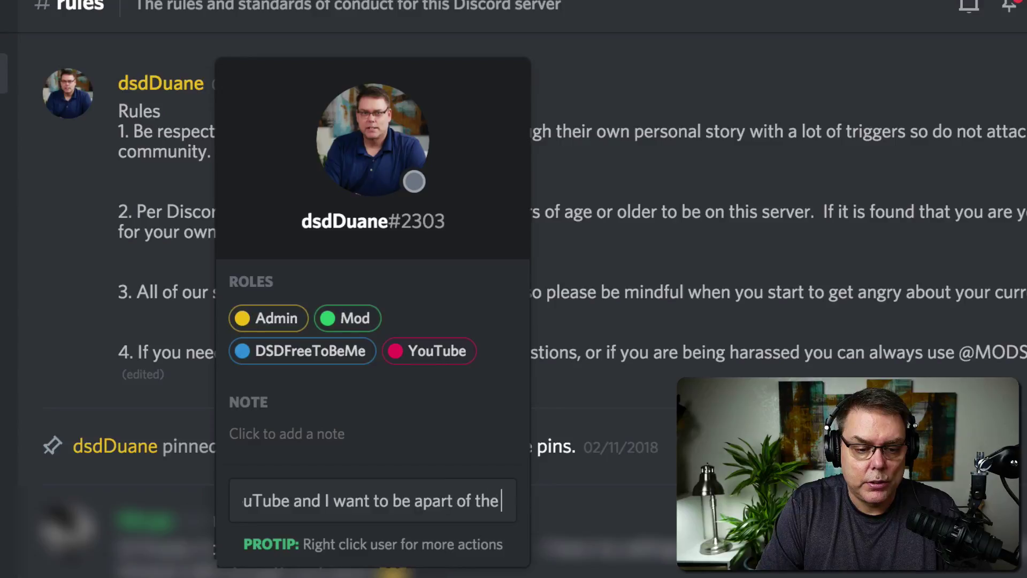
type(" discord")
key("BackSpace")
key("BackSpace")
key("BackSpace")
key("BackSpace")
key("BackSpace")
key("BackSpace")
type("DSD")
key("BackSpace")
key("BackSpace")
key("BackSpace")
key("BackSpace")
type("DSD di")
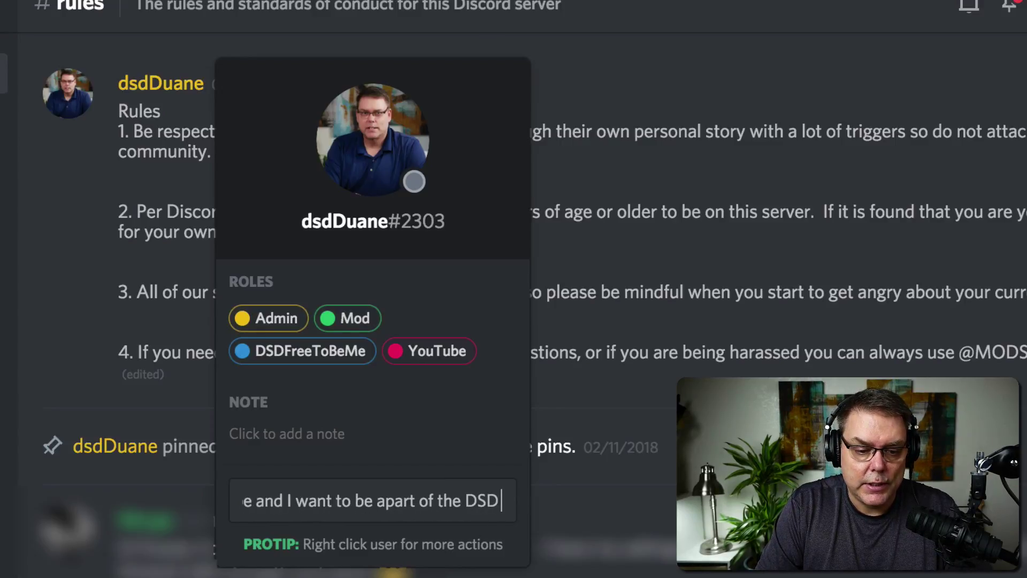
type("scord")
key("Return")
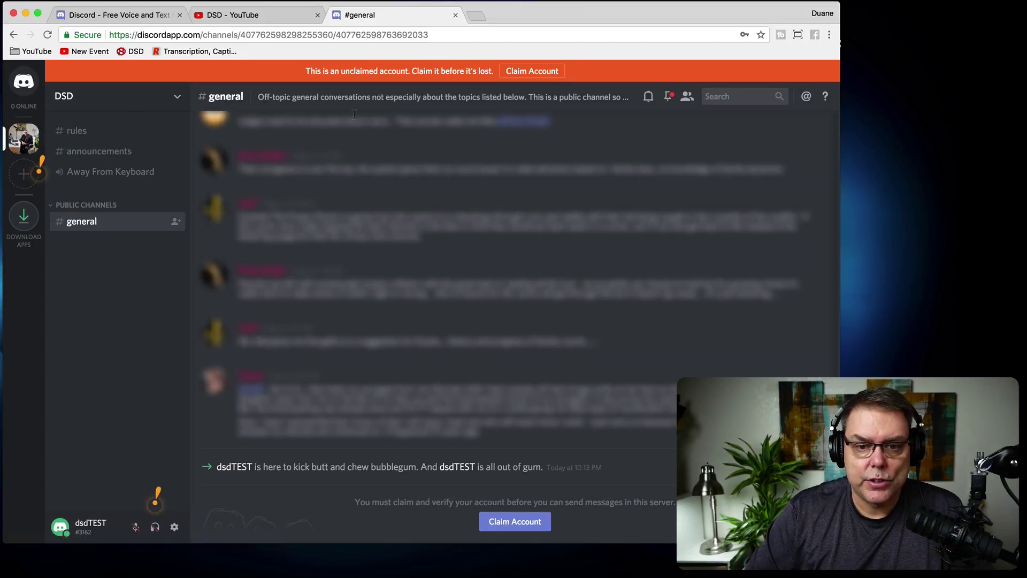
Open User Settings, closing and reopening it a couple of times.
left_click(174, 528)
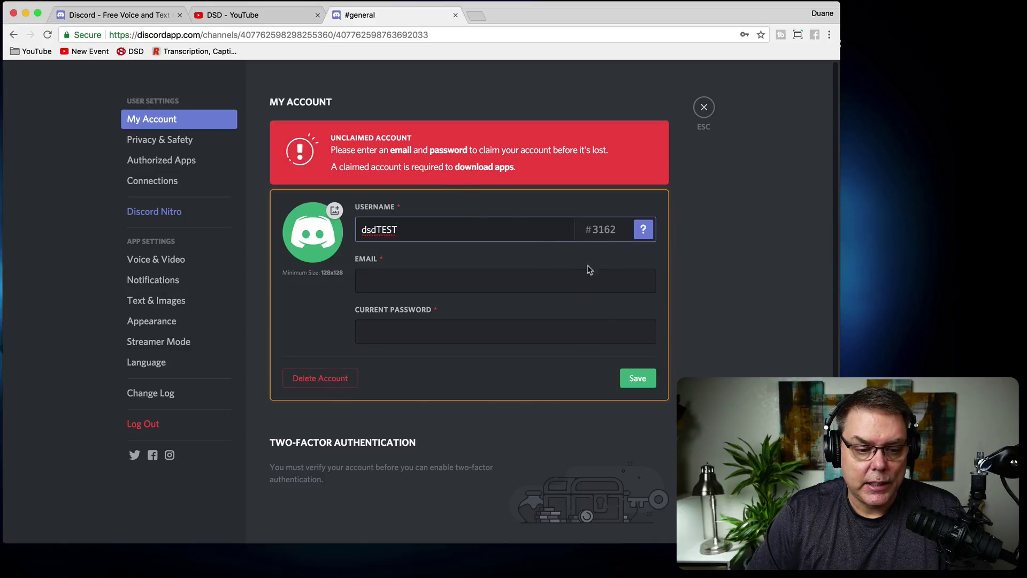
left_click(704, 107)
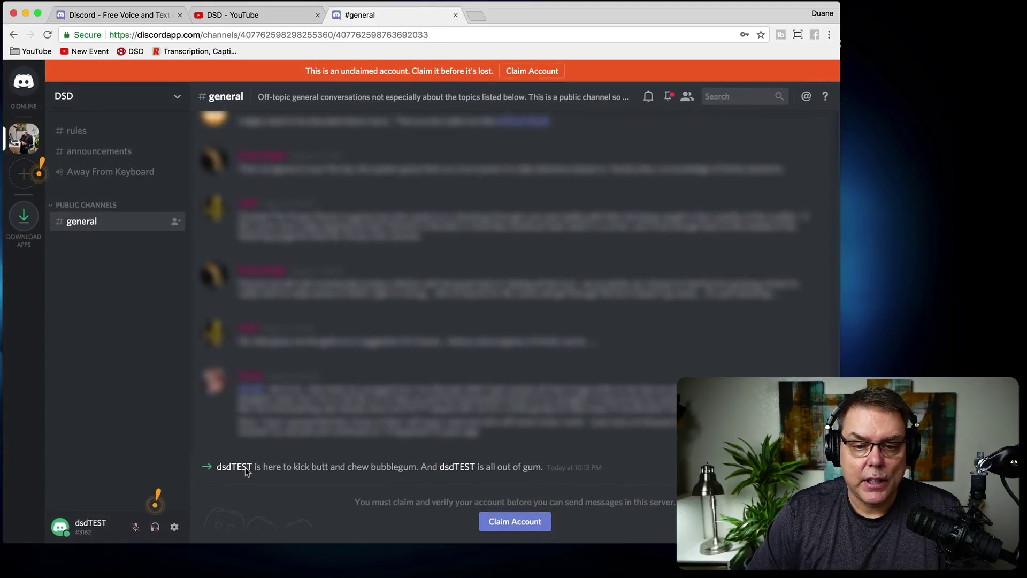
left_click(174, 528)
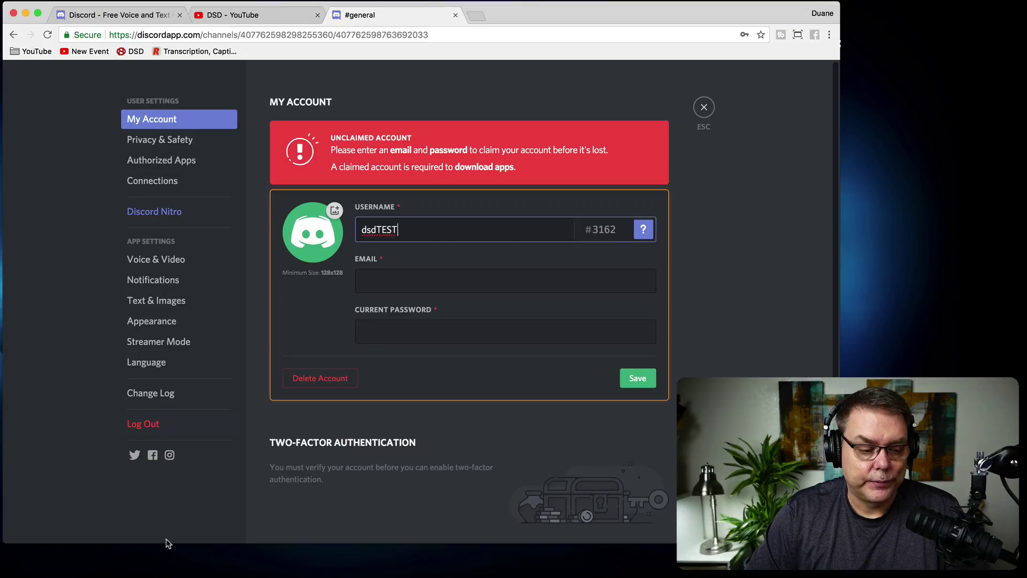
left_click(704, 107)
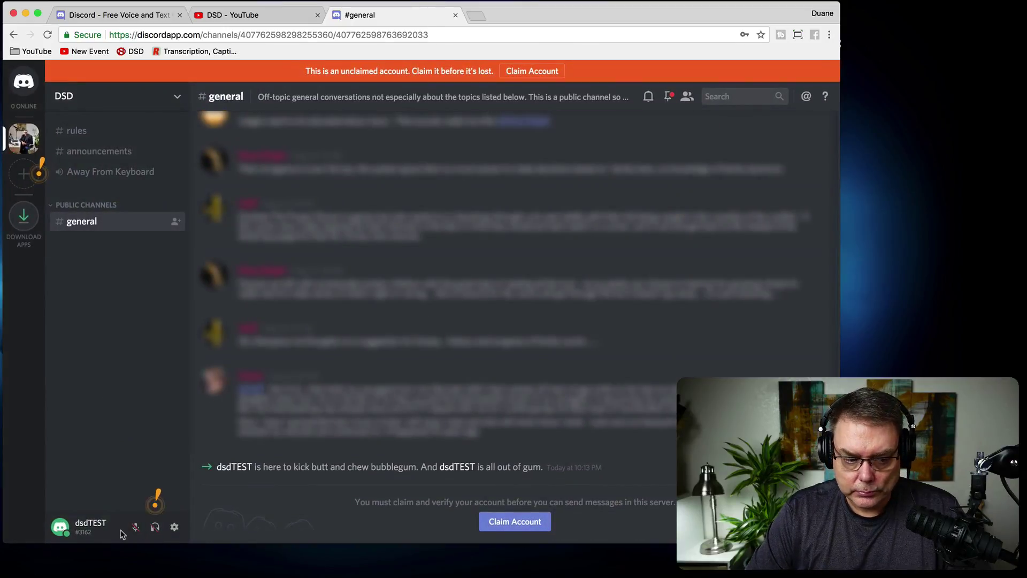
left_click(174, 527)
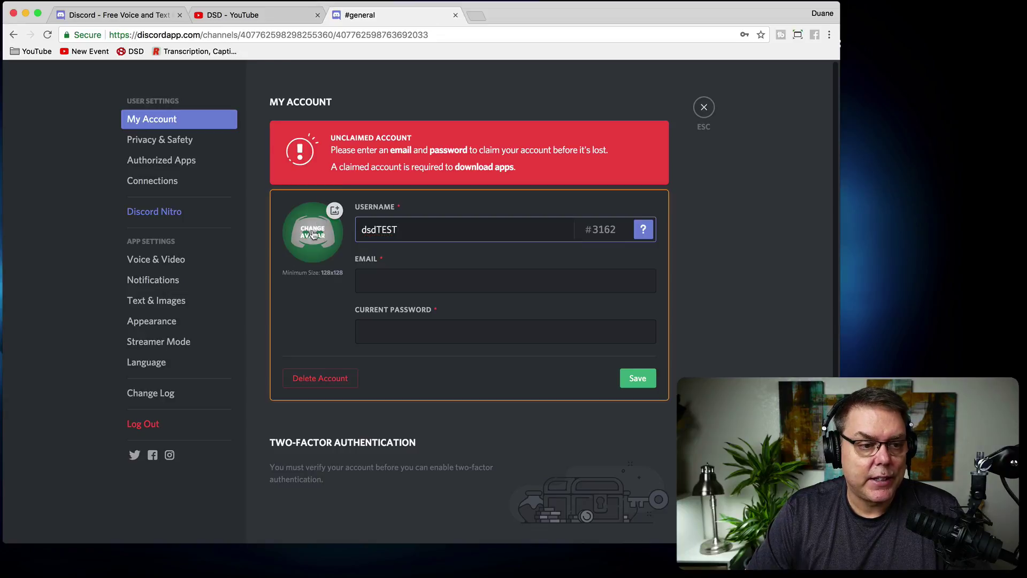
Start an avatar change, cancel the file picker, then view Voice & Video settings.
left_click(313, 235)
left_click(595, 464)
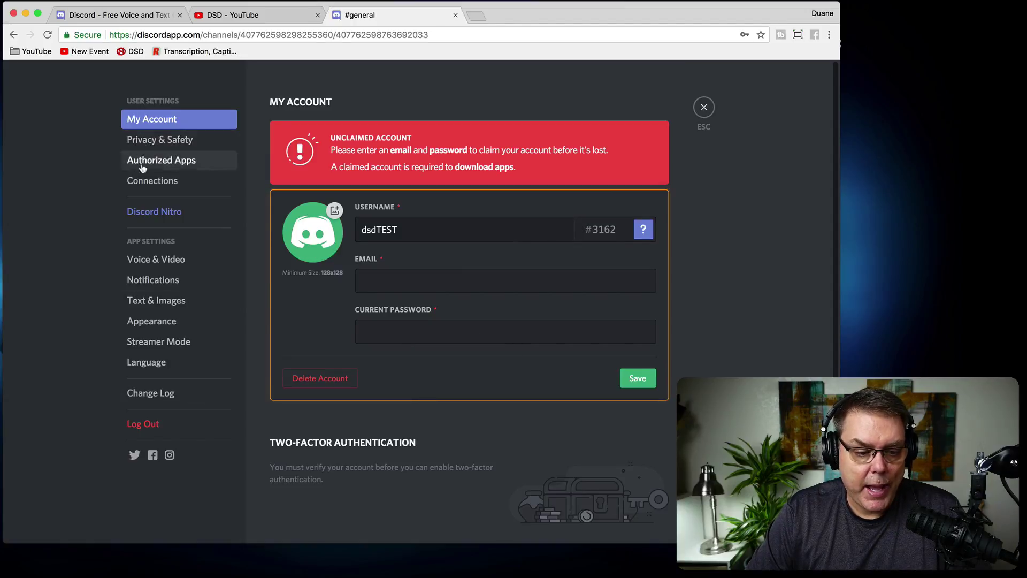
left_click(167, 262)
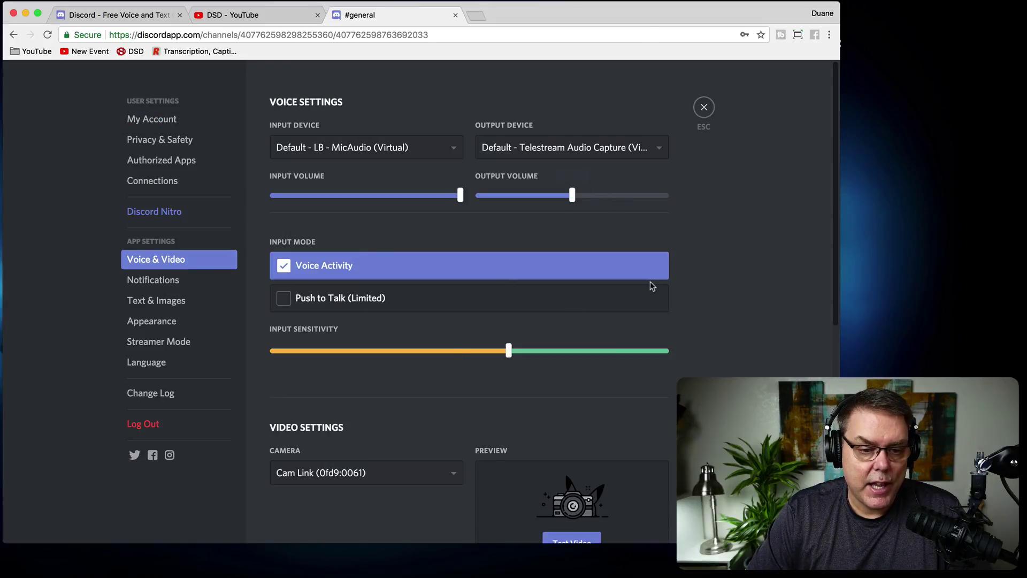
Browse Notifications and Appearance settings, trying the Light theme before returning to Dark.
scroll(718, 313, "down", 10)
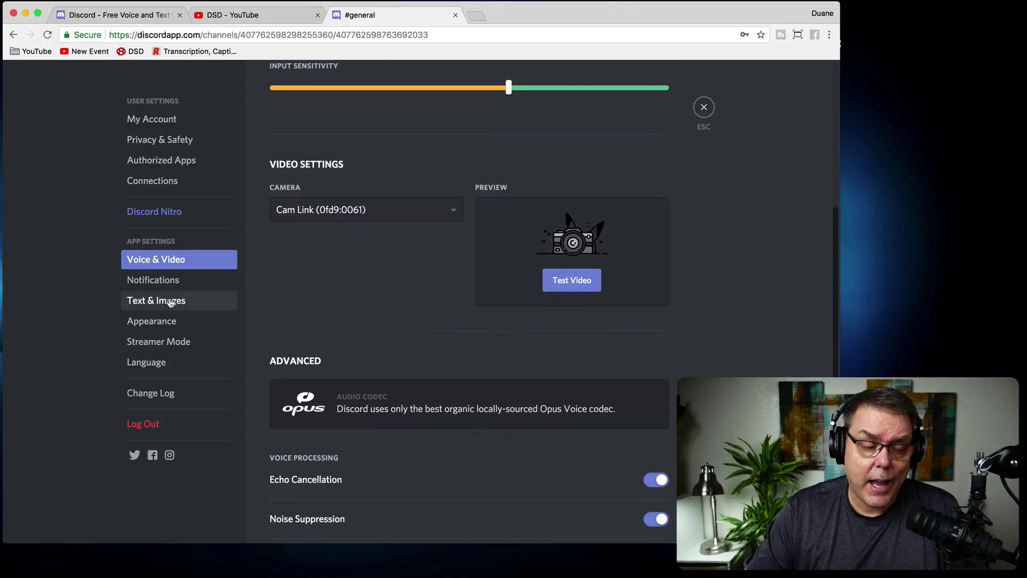
left_click(155, 280)
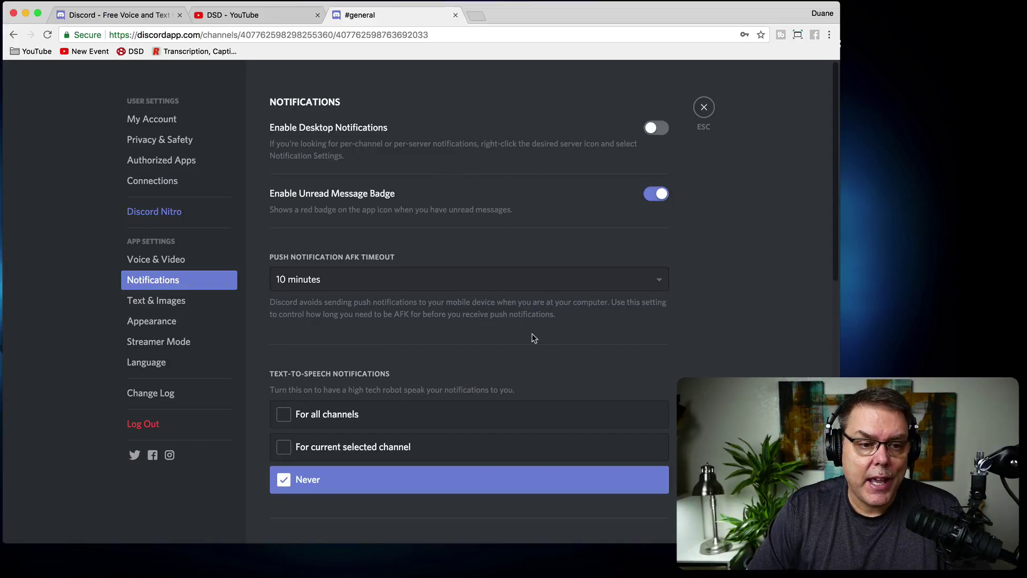
left_click(155, 323)
left_click(293, 283)
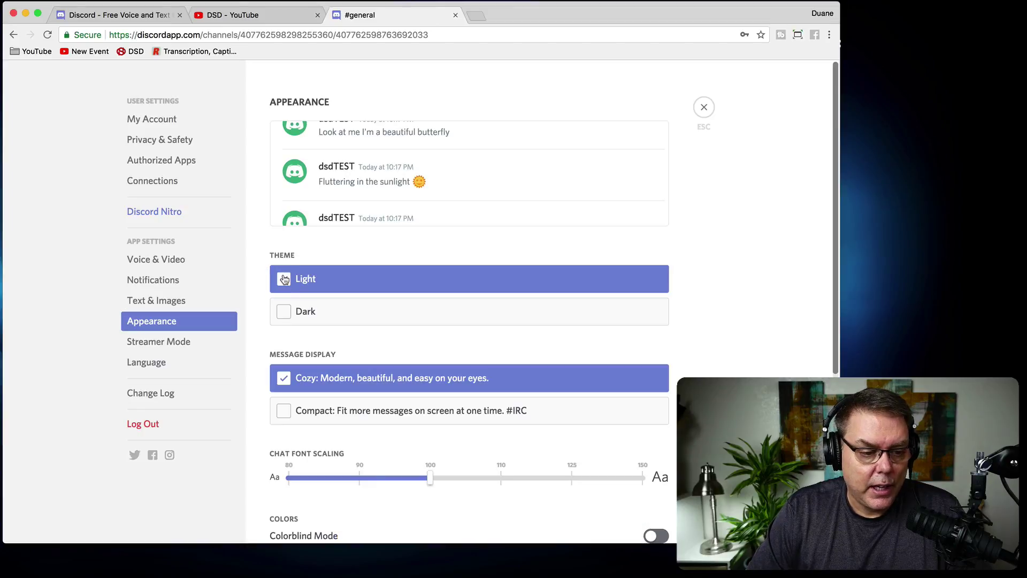
left_click(288, 314)
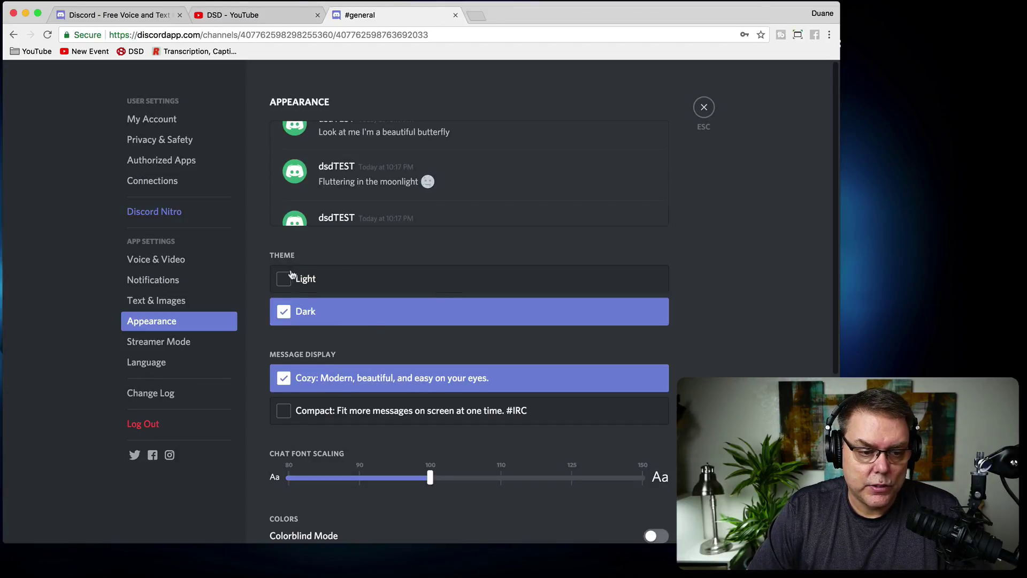
scroll(363, 359, "down", 3)
Log out of the test account and sign back in with the saved credentials.
left_click(144, 425)
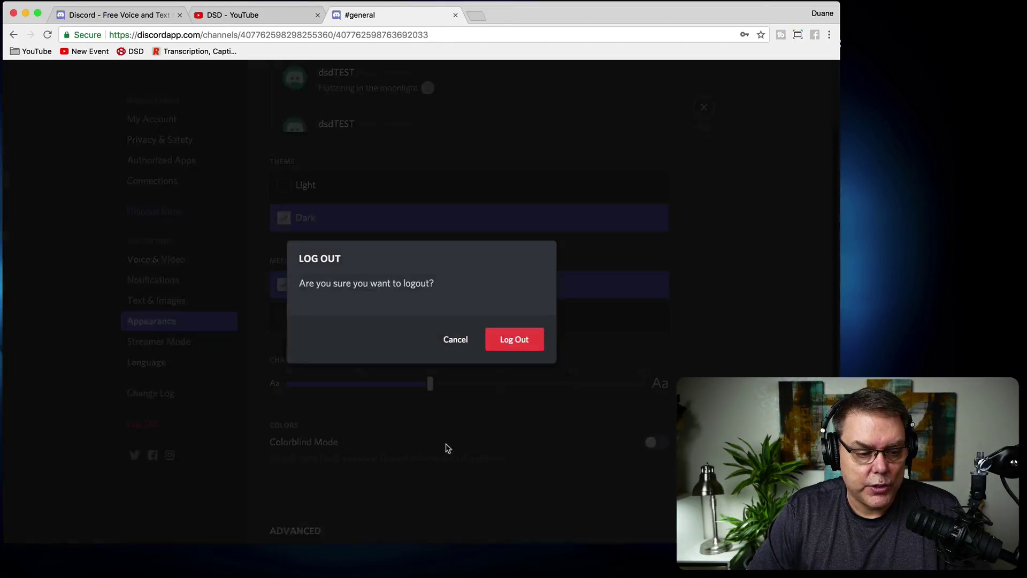
left_click(520, 340)
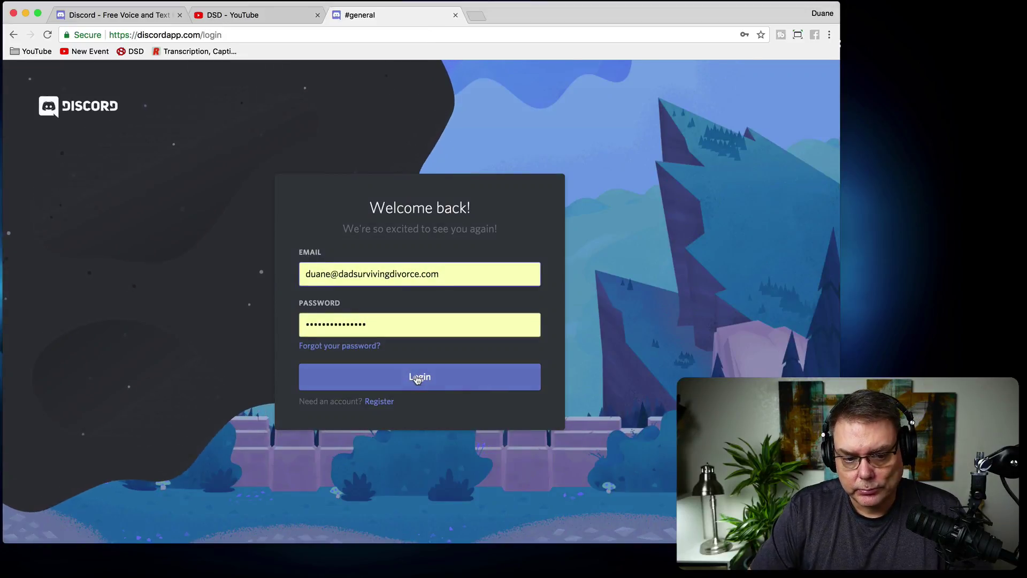
left_click(418, 378)
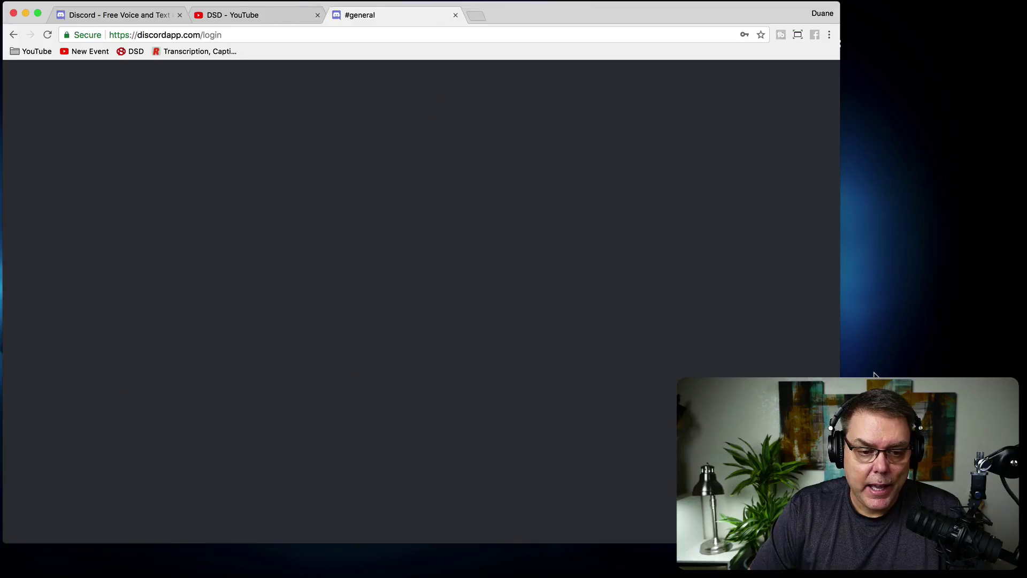